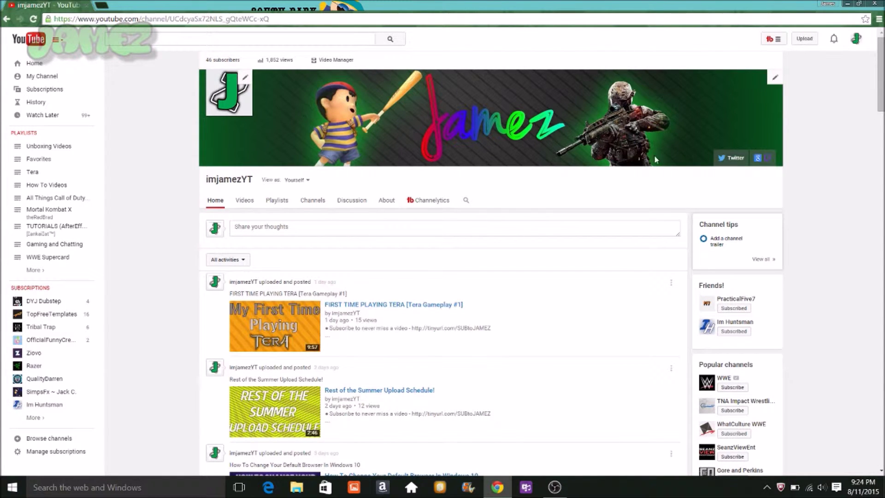
Close the YouTube channel tab and open Backgrounder 3 from the Panzoid bookmark
{"action": "left_click", "coordinate": [735, 321]}
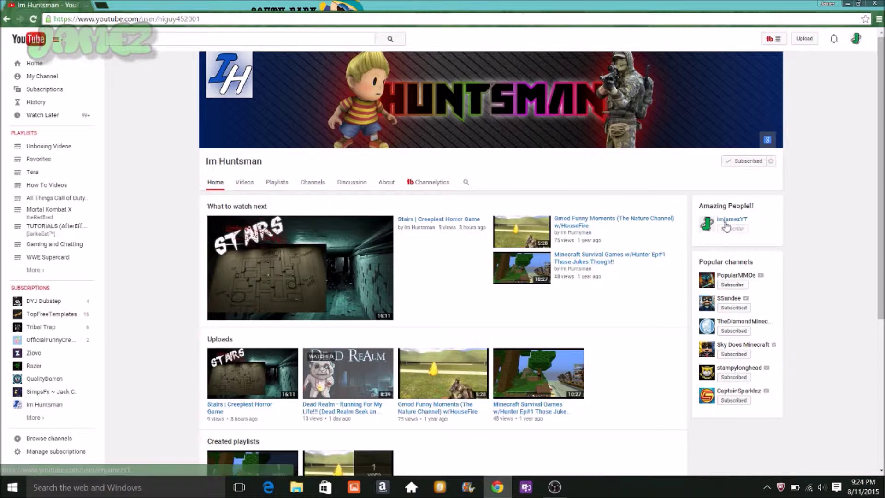
{"action": "left_click", "coordinate": [724, 222]}
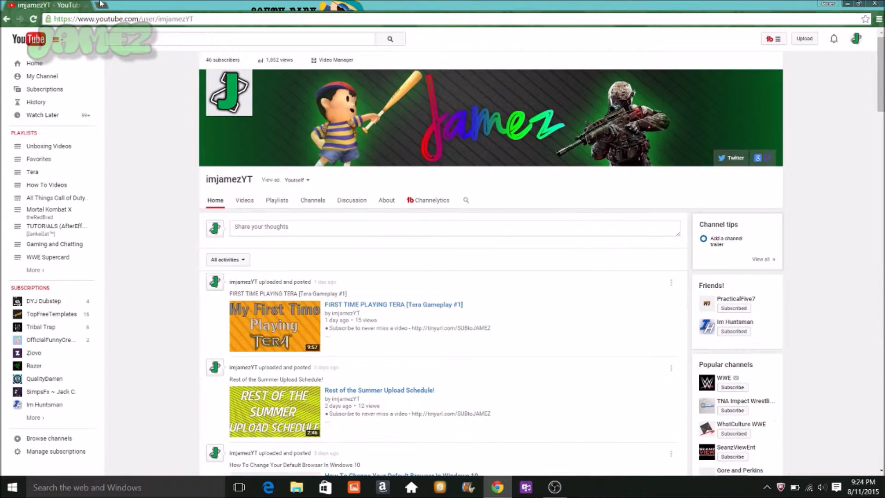
{"action": "left_click", "coordinate": [100, 5]}
{"action": "left_click", "coordinate": [87, 5]}
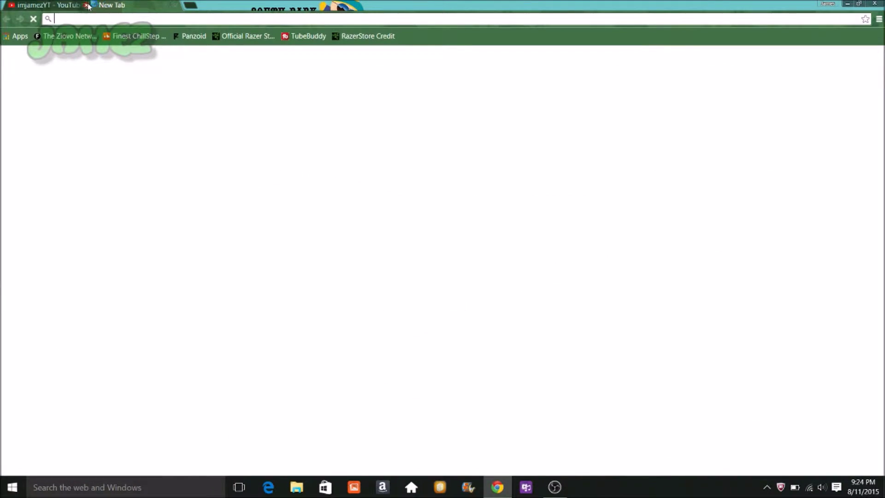
{"action": "left_click", "coordinate": [190, 35]}
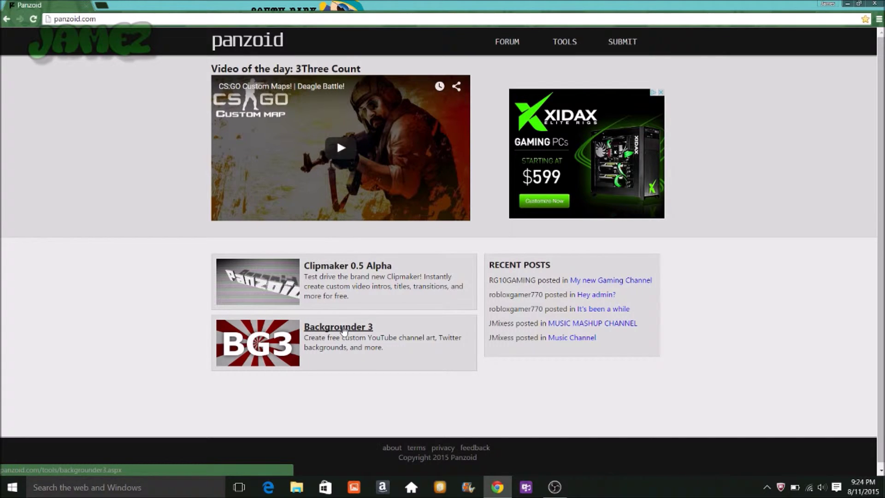
{"action": "left_click", "coordinate": [342, 332]}
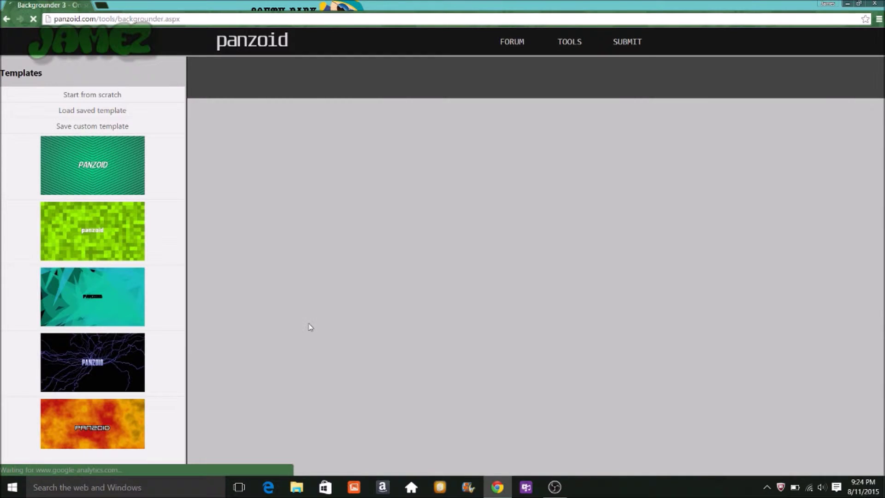
{"action": "scroll", "coordinate": [75, 240], "scroll_direction": "down", "scroll_amount": 1}
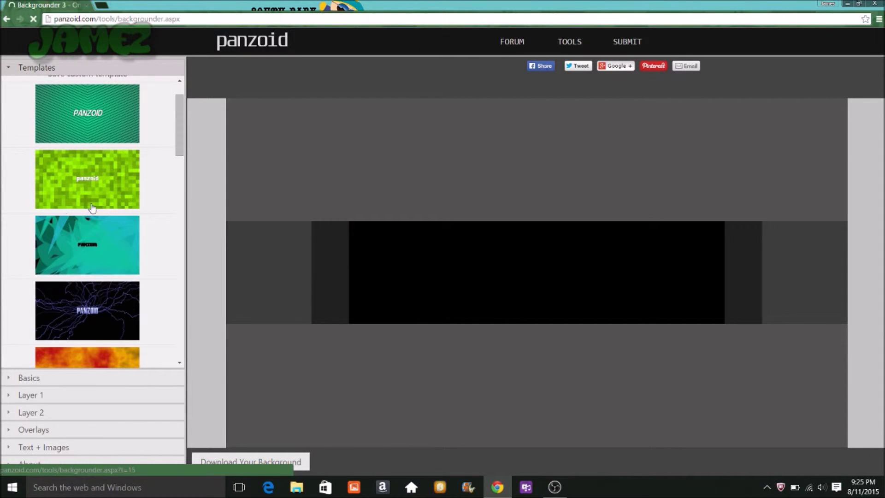
{"action": "scroll", "coordinate": [63, 256], "scroll_direction": "down", "scroll_amount": 3}
{"action": "scroll", "coordinate": [69, 282], "scroll_direction": "down", "scroll_amount": 2}
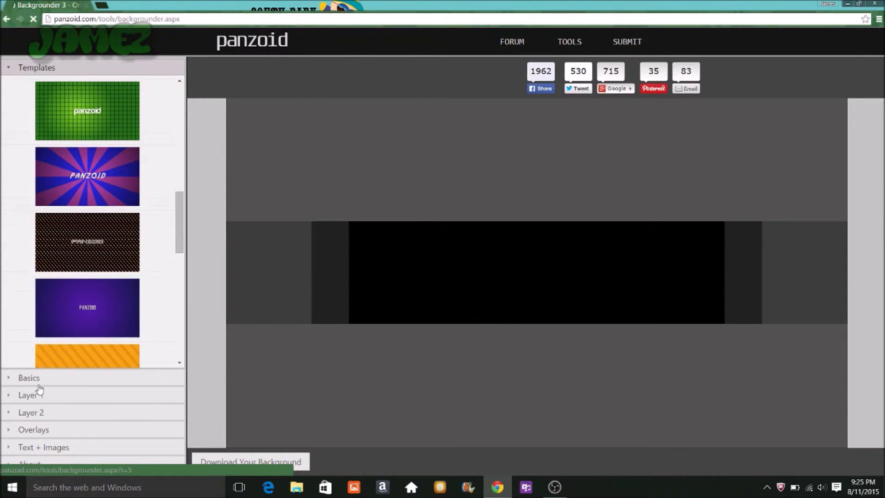
Add a text layer to the banner and set its font to IFINKYOUFREEKY
{"action": "left_click", "coordinate": [39, 447]}
{"action": "left_click", "coordinate": [173, 176]}
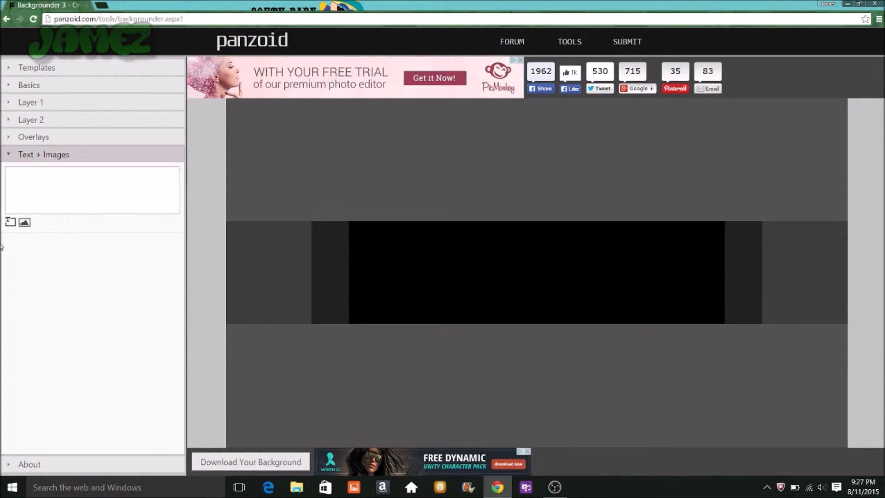
{"action": "left_click", "coordinate": [11, 221]}
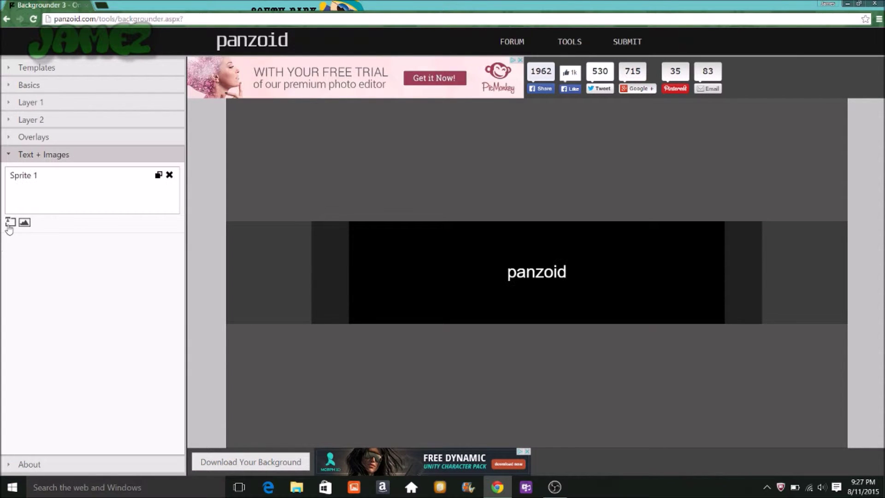
{"action": "left_click", "coordinate": [59, 174]}
{"action": "left_click", "coordinate": [64, 292]}
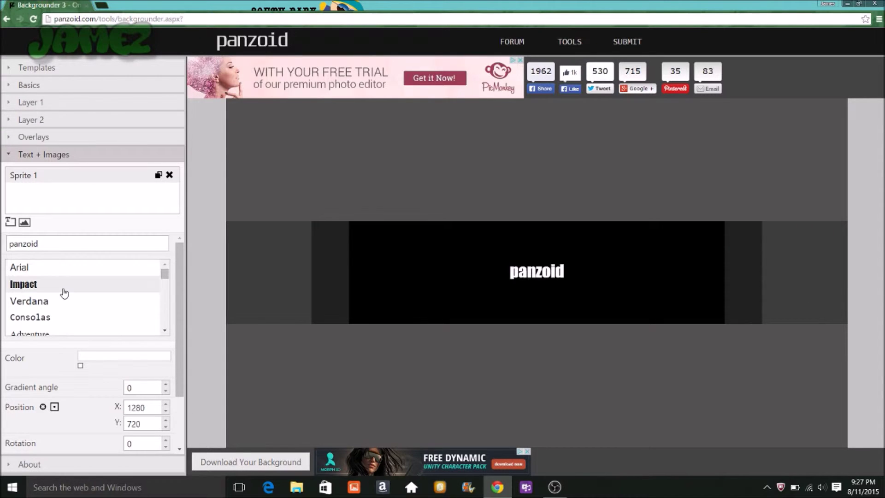
{"action": "scroll", "coordinate": [63, 293], "scroll_direction": "down", "scroll_amount": 3}
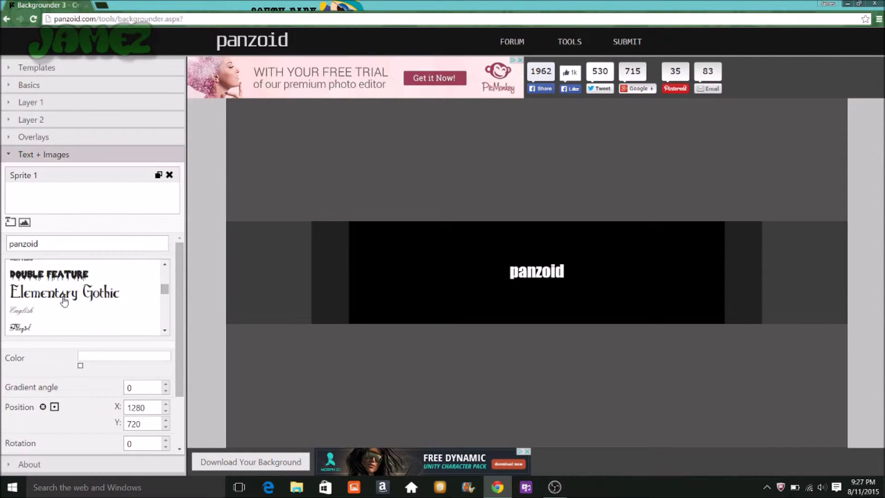
{"action": "scroll", "coordinate": [63, 300], "scroll_direction": "down", "scroll_amount": 3}
{"action": "left_click", "coordinate": [56, 307]}
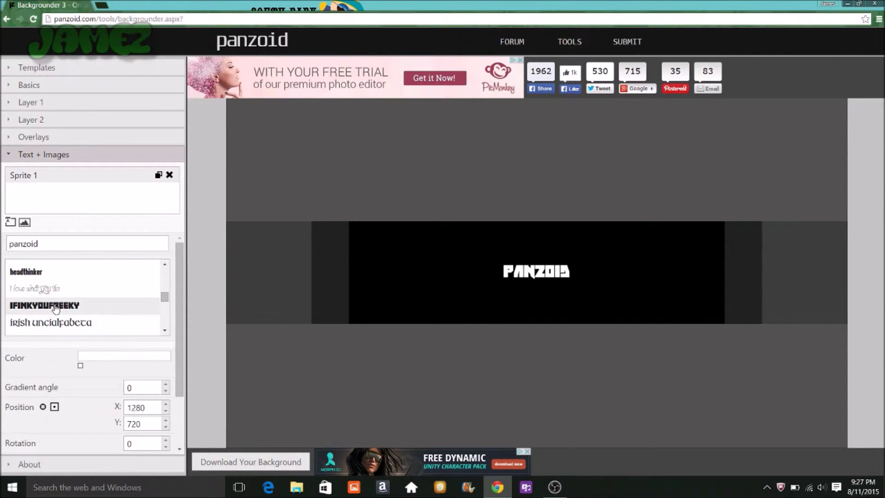
{"action": "scroll", "coordinate": [67, 340], "scroll_direction": "down", "scroll_amount": 2}
{"action": "scroll", "coordinate": [120, 389], "scroll_direction": "up", "scroll_amount": 1}
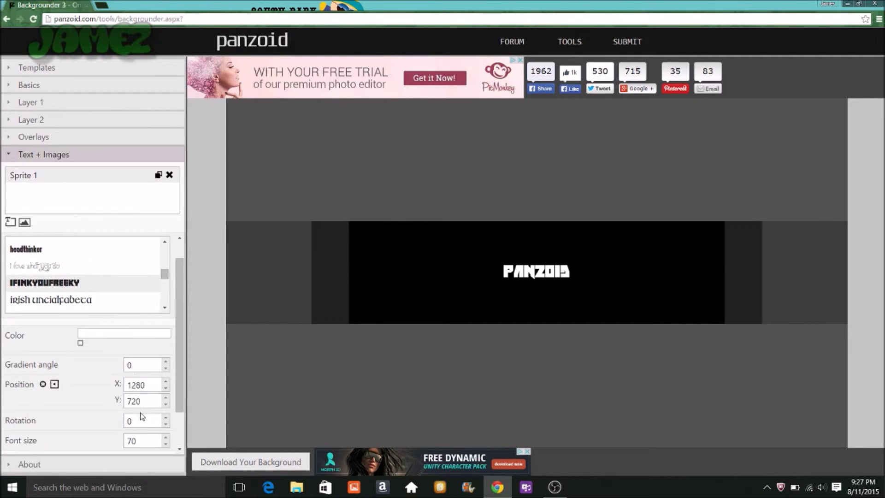
{"action": "scroll", "coordinate": [142, 415], "scroll_direction": "down", "scroll_amount": 2}
Set the font size to 300 and replace the PANZOID text with Burher
{"action": "left_click", "coordinate": [148, 395]}
{"action": "left_click_drag", "start_coordinate": [152, 398], "coordinate": [128, 384]}
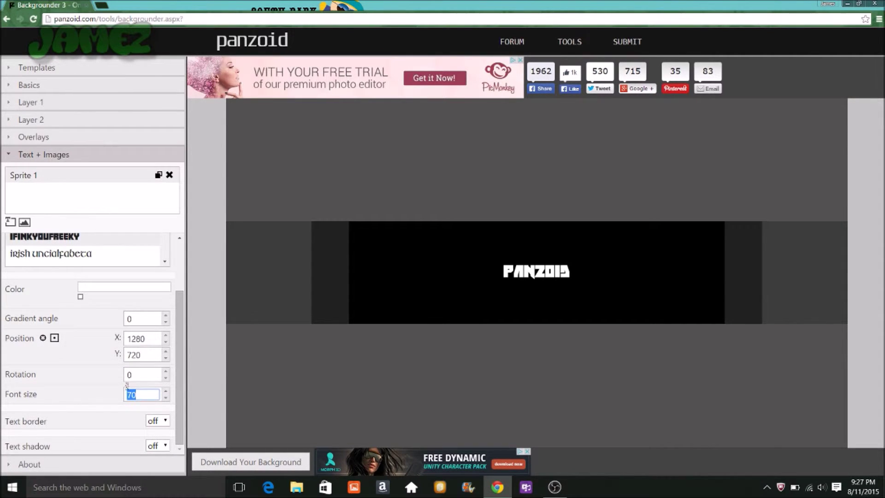
{"action": "type", "text": "300"}
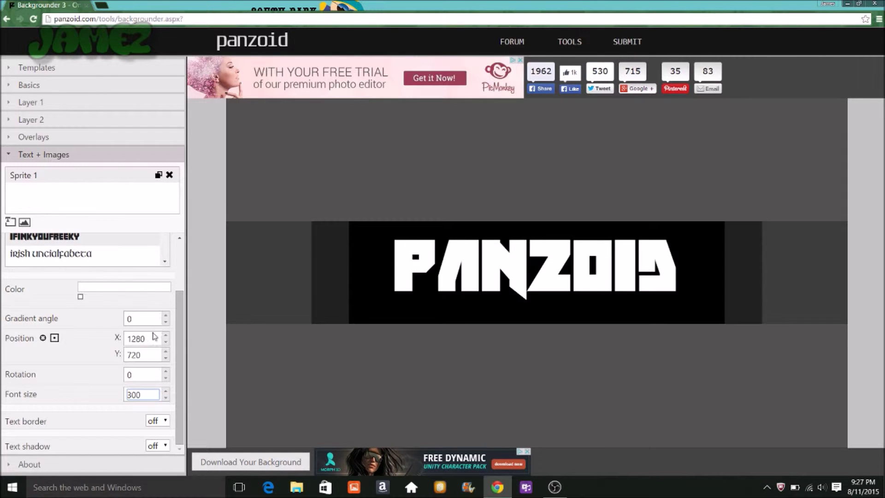
{"action": "scroll", "coordinate": [99, 379], "scroll_direction": "up", "scroll_amount": 2}
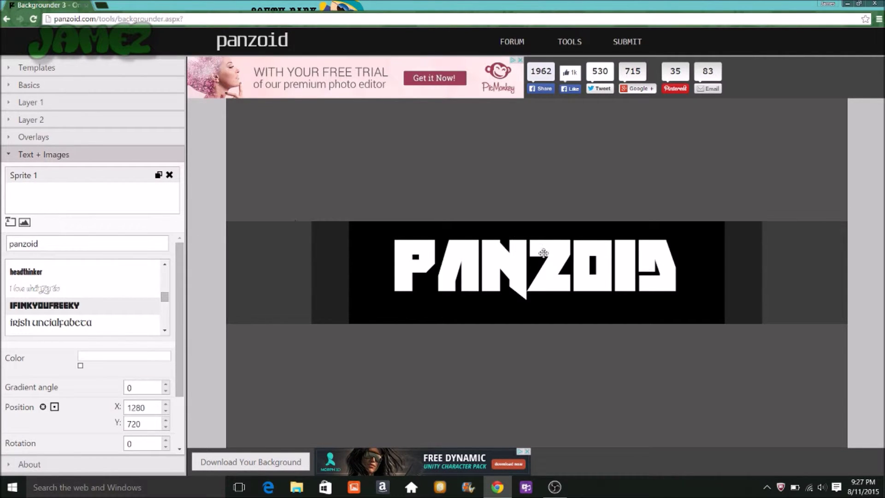
{"action": "scroll", "coordinate": [20, 325], "scroll_direction": "down", "scroll_amount": 1}
{"action": "double_click", "coordinate": [61, 246]}
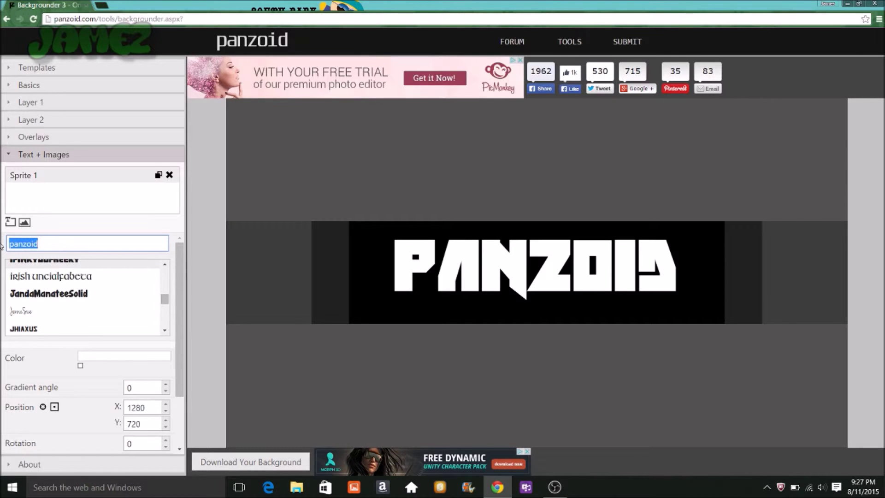
{"action": "type", "text": "C"}
{"action": "key", "text": "BackSpace"}
{"action": "key", "text": "BackSpace"}
{"action": "key", "text": "BackSpace"}
{"action": "key", "text": "BackSpace"}
{"action": "key", "text": "BackSpace"}
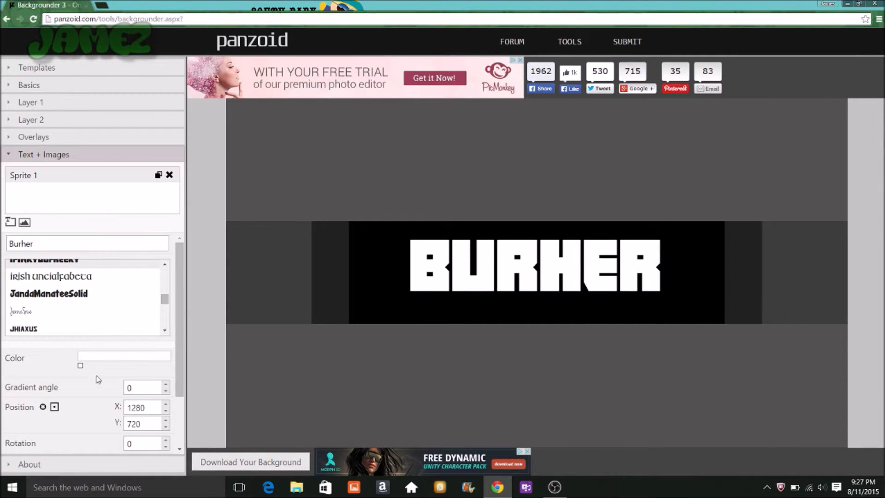
{"action": "scroll", "coordinate": [110, 377], "scroll_direction": "down", "scroll_amount": 1}
{"action": "scroll", "coordinate": [117, 374], "scroll_direction": "down", "scroll_amount": 1}
Turn on the text border and add two extra stops to its gradient
{"action": "left_click", "coordinate": [157, 421]}
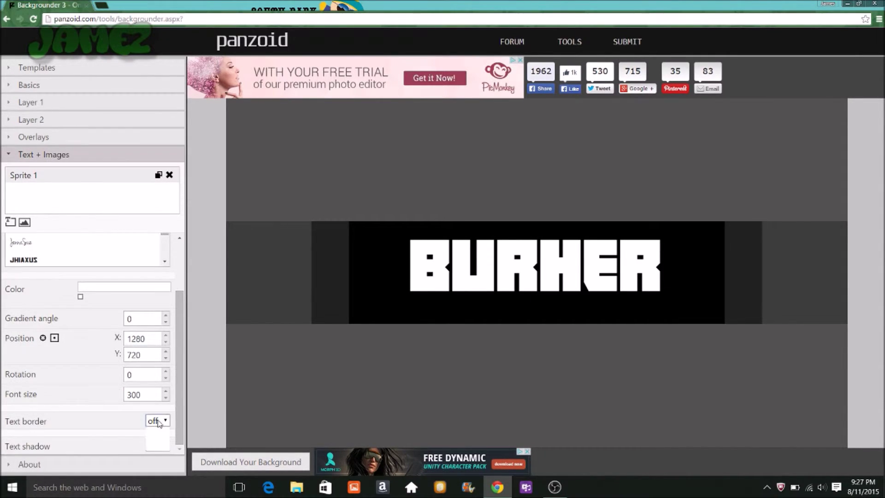
{"action": "left_click", "coordinate": [155, 444]}
{"action": "scroll", "coordinate": [124, 418], "scroll_direction": "down", "scroll_amount": 2}
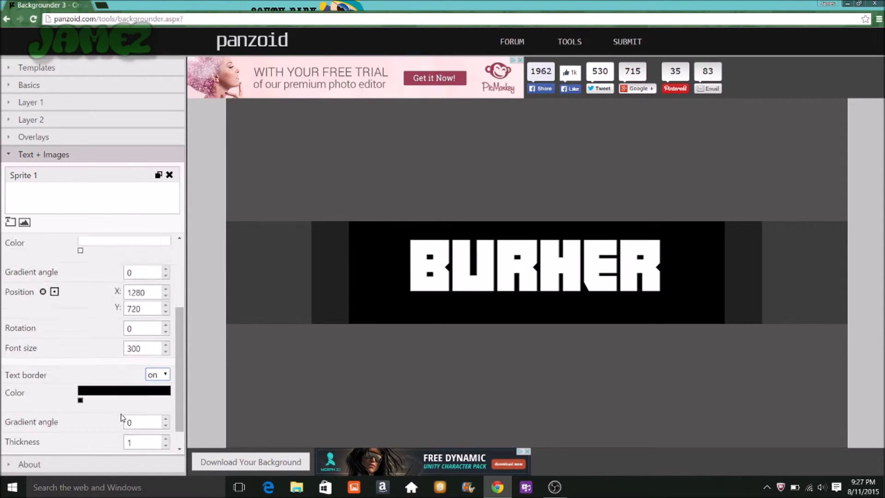
{"action": "scroll", "coordinate": [114, 387], "scroll_direction": "down", "scroll_amount": 1}
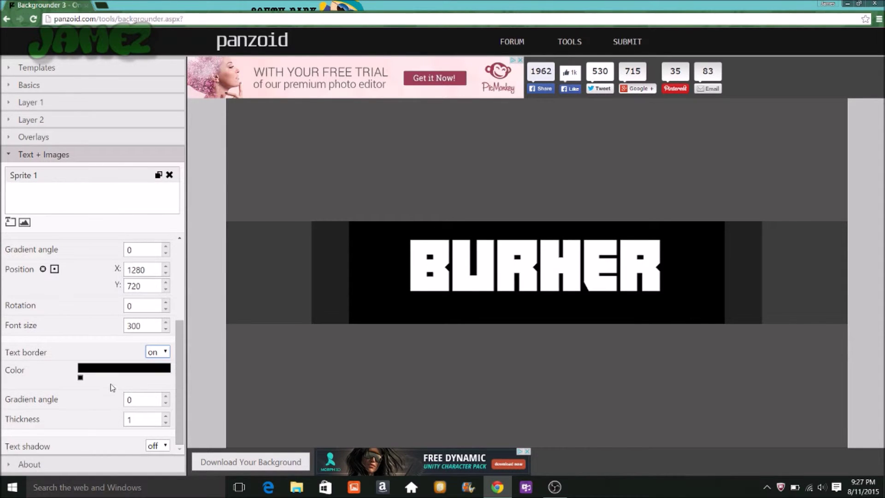
{"action": "left_click", "coordinate": [81, 378]}
{"action": "left_click", "coordinate": [67, 382]}
{"action": "left_click", "coordinate": [107, 367]}
{"action": "left_click", "coordinate": [138, 366]}
Colour the first border gradient stop pure red and the second vivid blue
{"action": "left_click", "coordinate": [81, 378]}
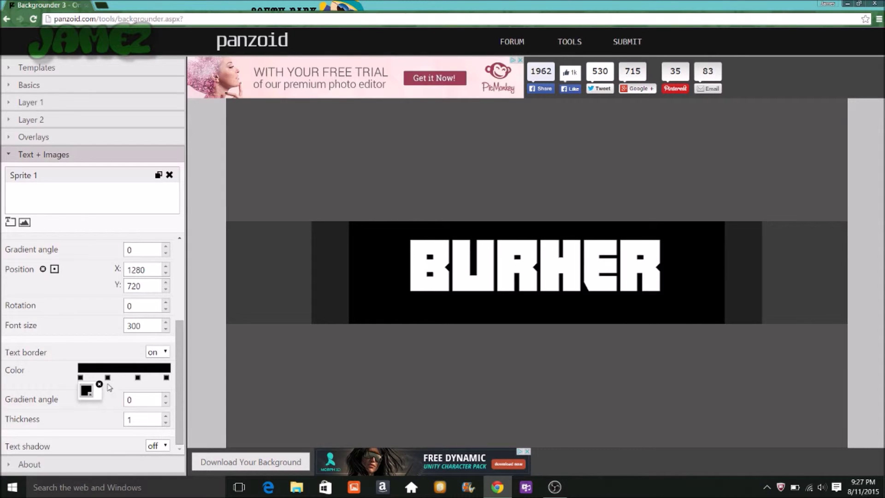
{"action": "left_click", "coordinate": [86, 391]}
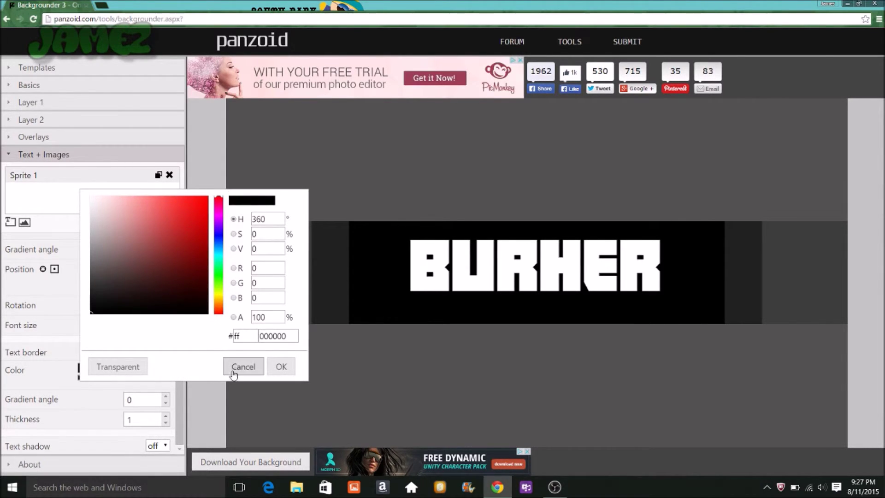
{"action": "left_click", "coordinate": [280, 367]}
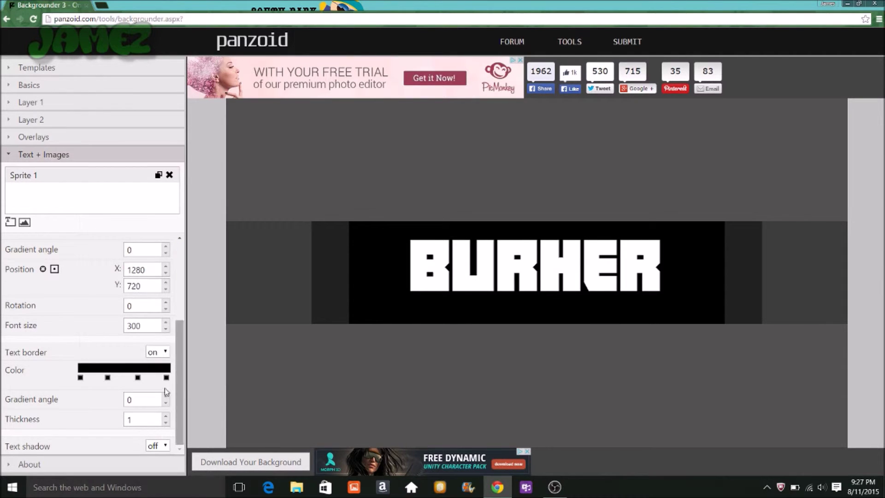
{"action": "left_click", "coordinate": [78, 378]}
{"action": "left_click_drag", "start_coordinate": [172, 263], "coordinate": [216, 190]}
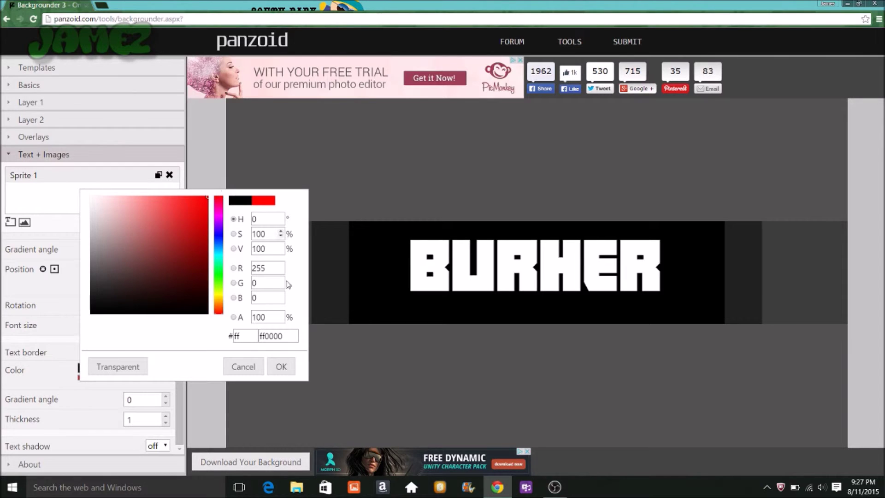
{"action": "left_click", "coordinate": [281, 367]}
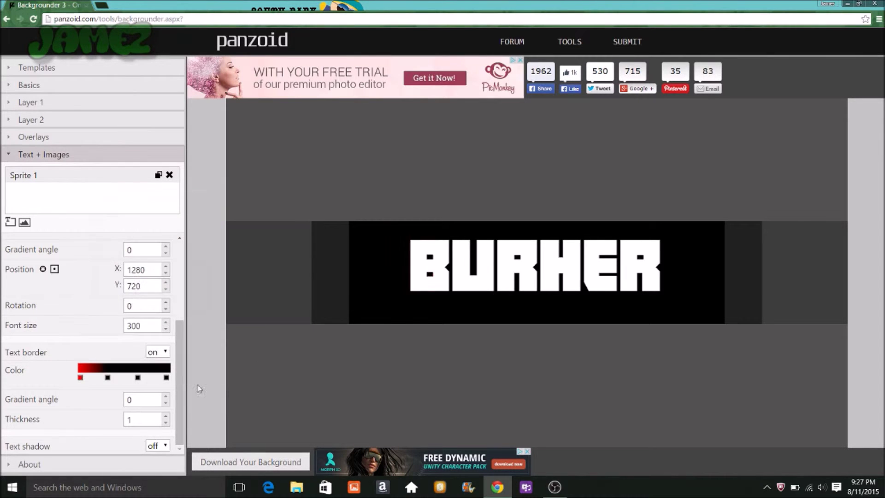
{"action": "left_click", "coordinate": [108, 378]}
{"action": "left_click", "coordinate": [114, 392]}
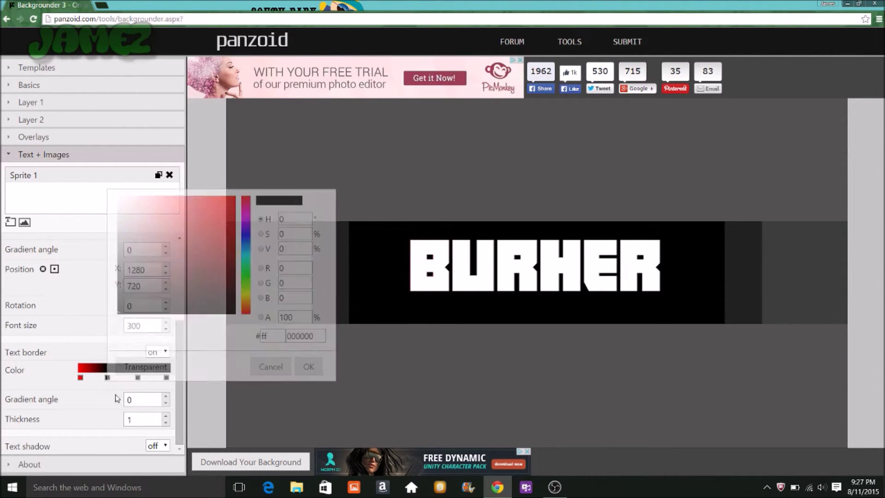
{"action": "left_click", "coordinate": [246, 235]}
{"action": "left_click_drag", "start_coordinate": [229, 223], "coordinate": [241, 177]}
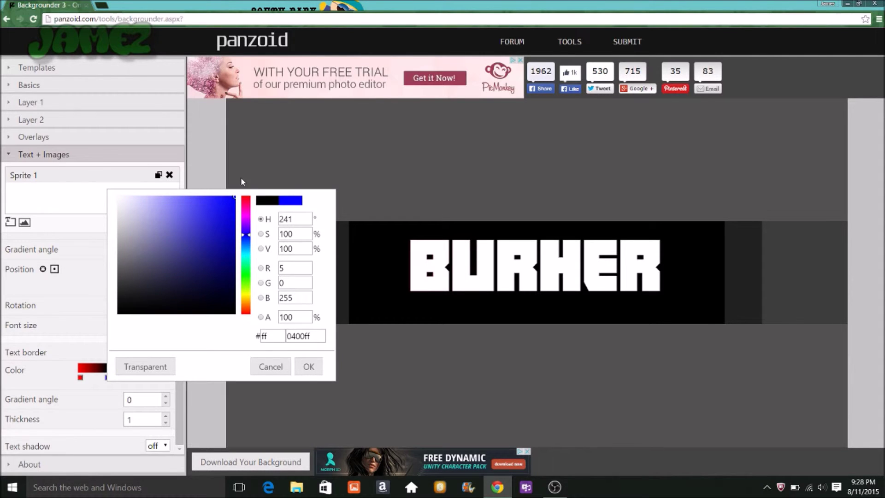
{"action": "left_click", "coordinate": [307, 367]}
Colour the third border gradient stop vivid green and the last stop pure red
{"action": "left_click", "coordinate": [138, 378]}
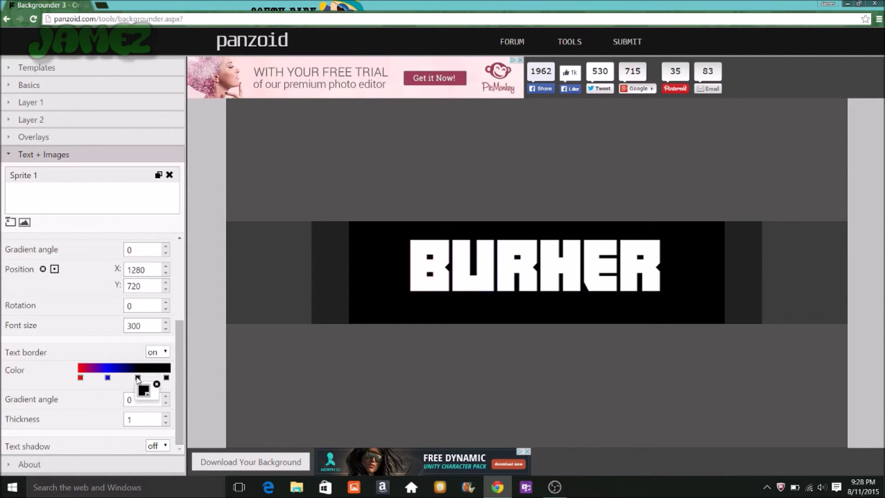
{"action": "left_click", "coordinate": [145, 390]}
{"action": "left_click_drag", "start_coordinate": [276, 228], "coordinate": [276, 274]}
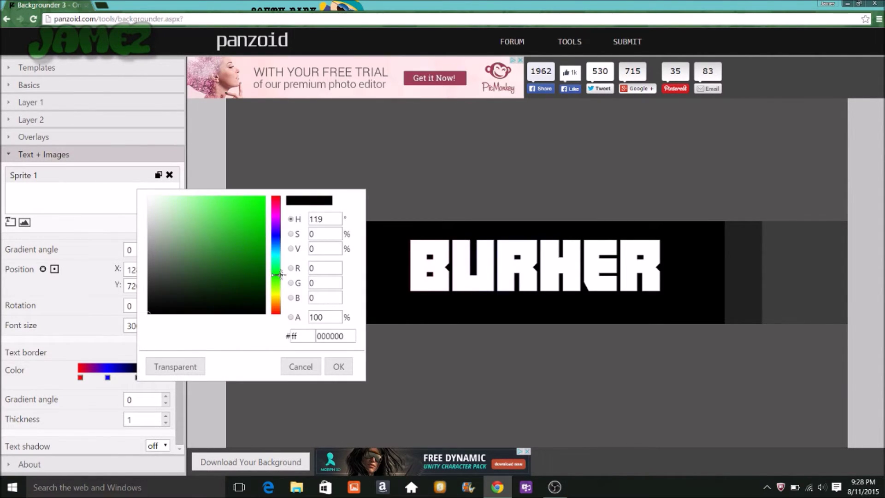
{"action": "mouse_move", "coordinate": [245, 243]}
{"action": "left_mouse_down"}
{"action": "mouse_move", "coordinate": [270, 190]}
{"action": "mouse_move", "coordinate": [275, 201]}
{"action": "left_mouse_up"}
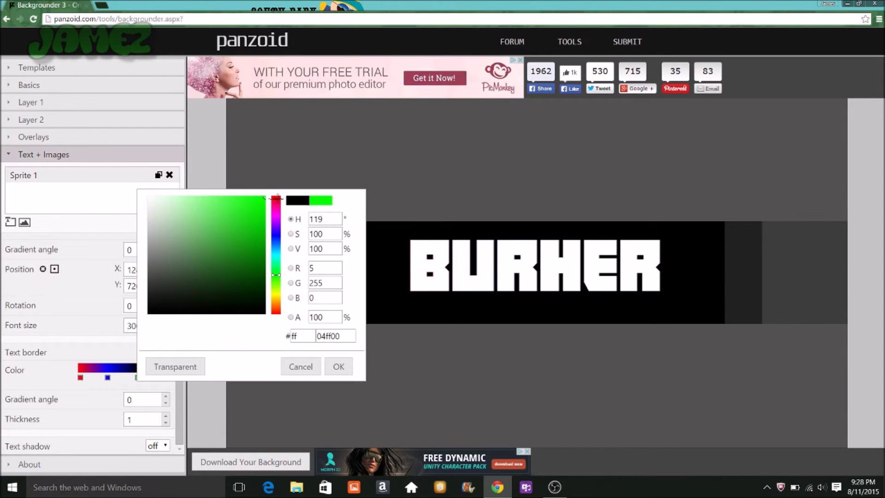
{"action": "left_click", "coordinate": [337, 366]}
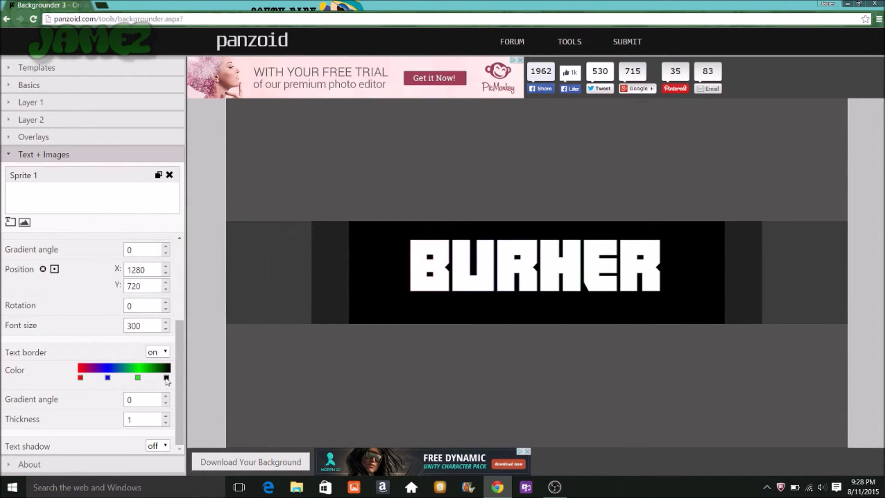
{"action": "left_click", "coordinate": [166, 379]}
{"action": "left_click", "coordinate": [153, 392]}
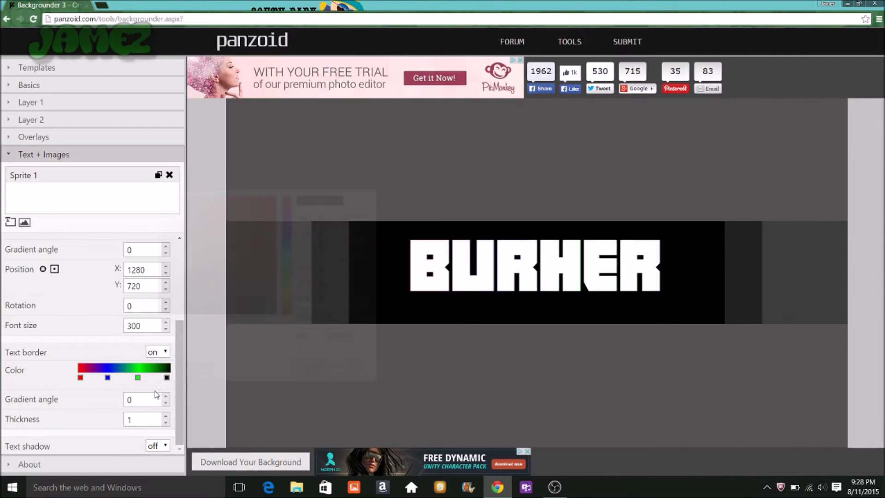
{"action": "left_click_drag", "start_coordinate": [257, 206], "coordinate": [280, 173]}
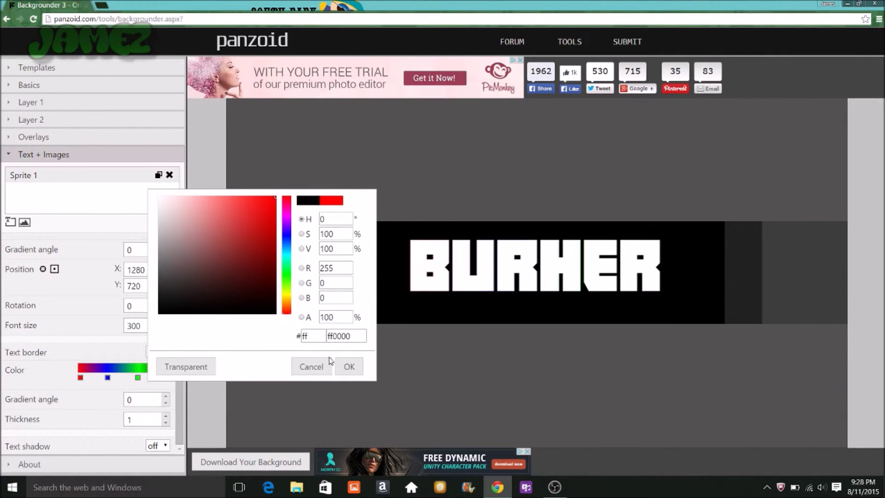
{"action": "left_click", "coordinate": [349, 366]}
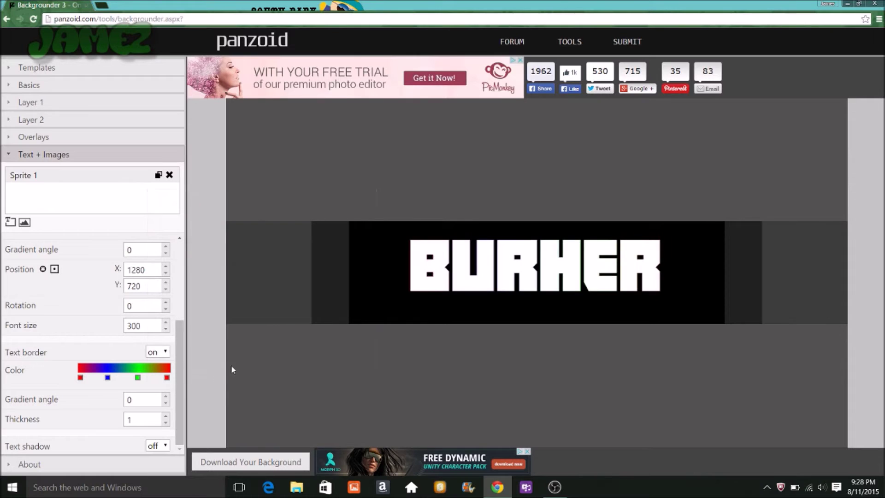
Set the rainbow text border thickness to 10
{"action": "left_click", "coordinate": [166, 416]}
{"action": "left_click_drag", "start_coordinate": [165, 418], "coordinate": [166, 423]}
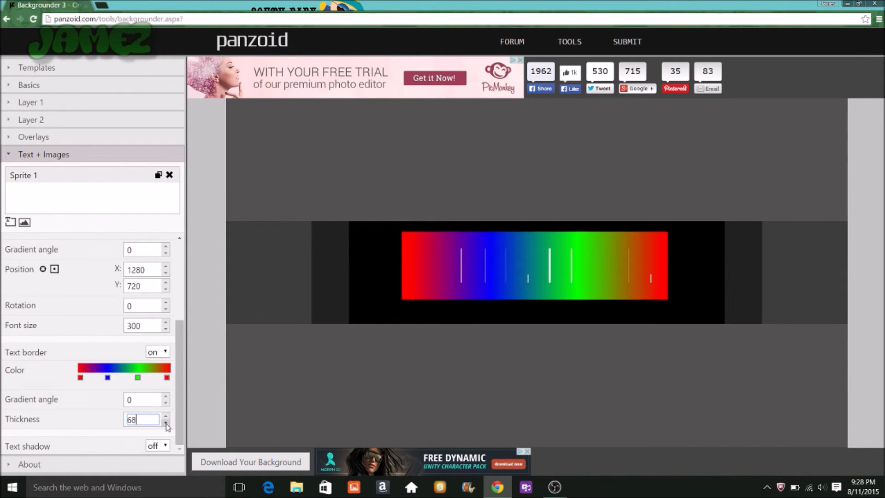
{"action": "left_click_drag", "start_coordinate": [167, 426], "coordinate": [167, 427]}
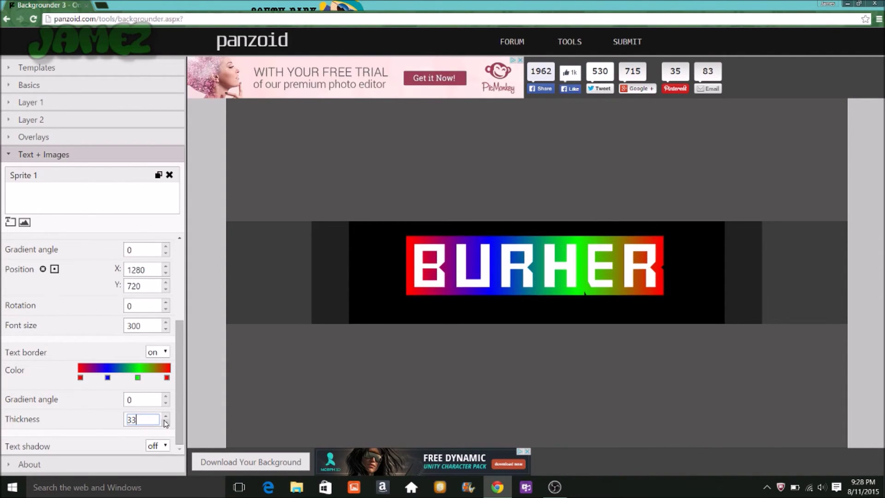
{"action": "left_click_drag", "start_coordinate": [167, 426], "coordinate": [164, 425]}
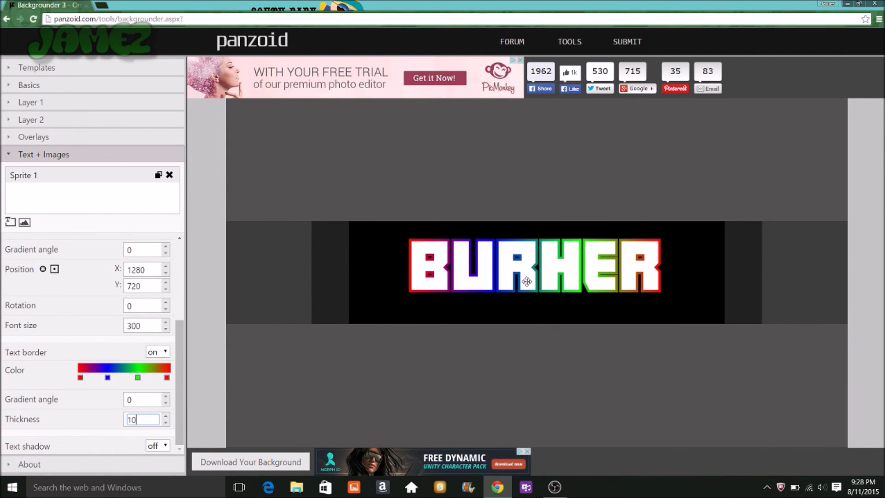
Drag BURHER slightly down and right to position 1293, 756
{"action": "left_click_drag", "start_coordinate": [527, 281], "coordinate": [529, 289]}
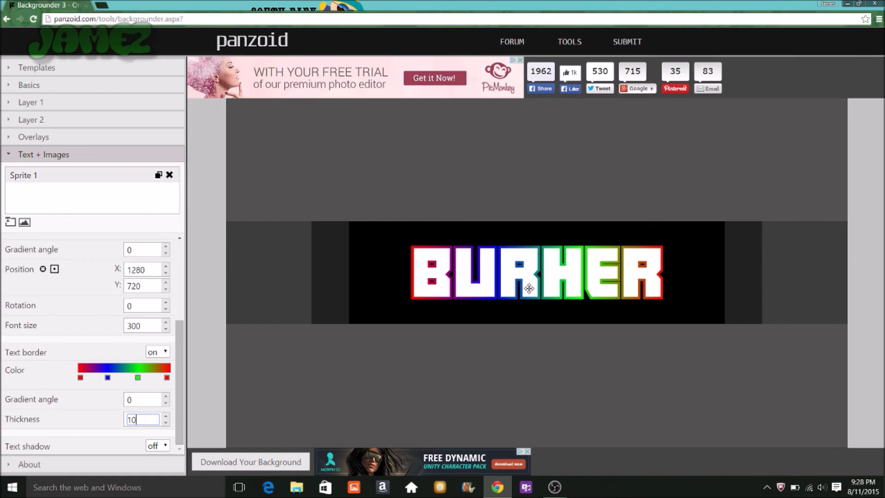
{"action": "left_click_drag", "start_coordinate": [529, 288], "coordinate": [530, 290]}
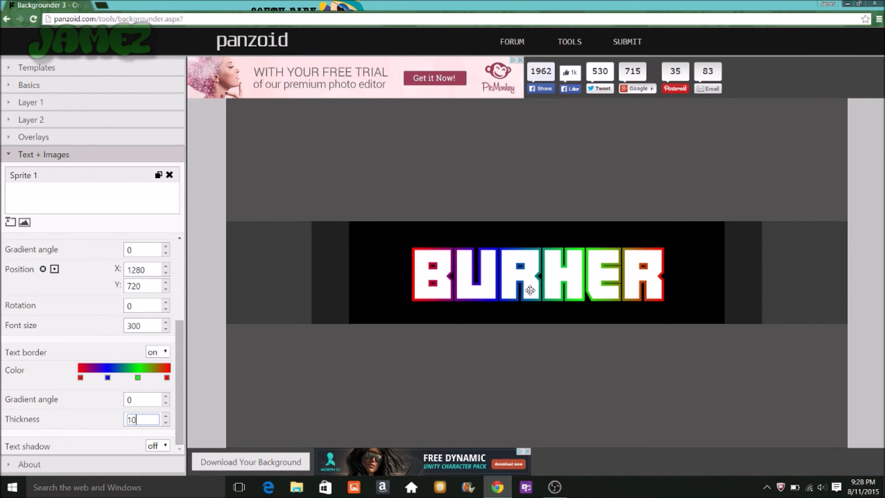
{"action": "left_click_drag", "start_coordinate": [530, 290], "coordinate": [530, 290]}
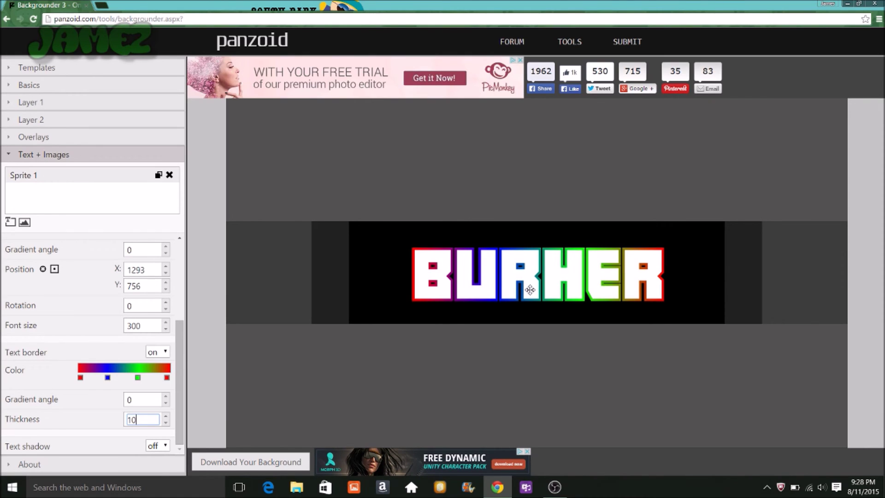